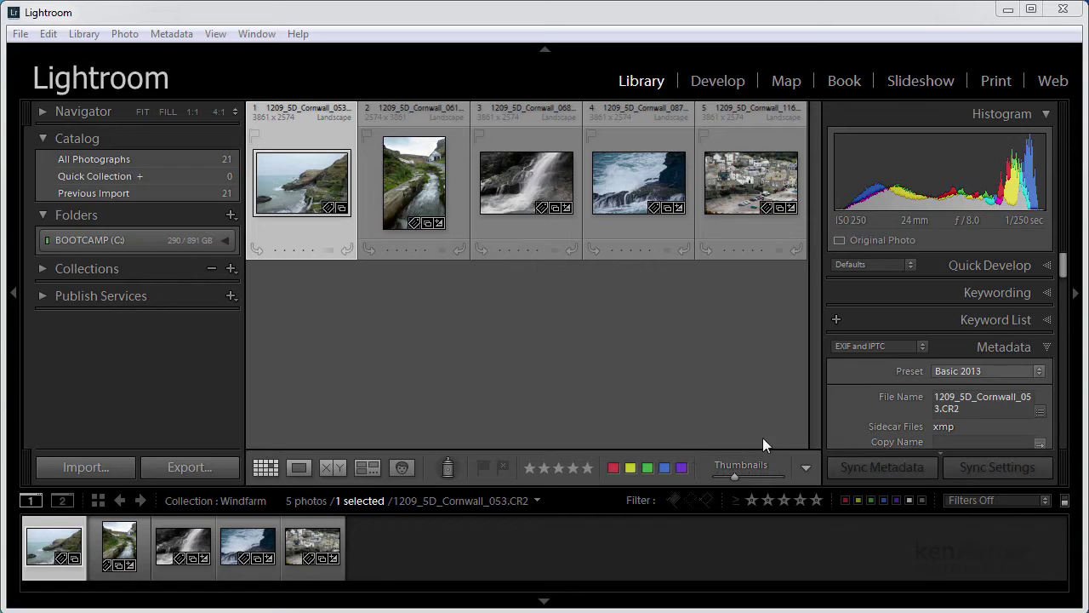
# Minimize Lightroom and open the Landscape photo folder inside Combining Catalogs.
pyautogui.click(1006, 14)
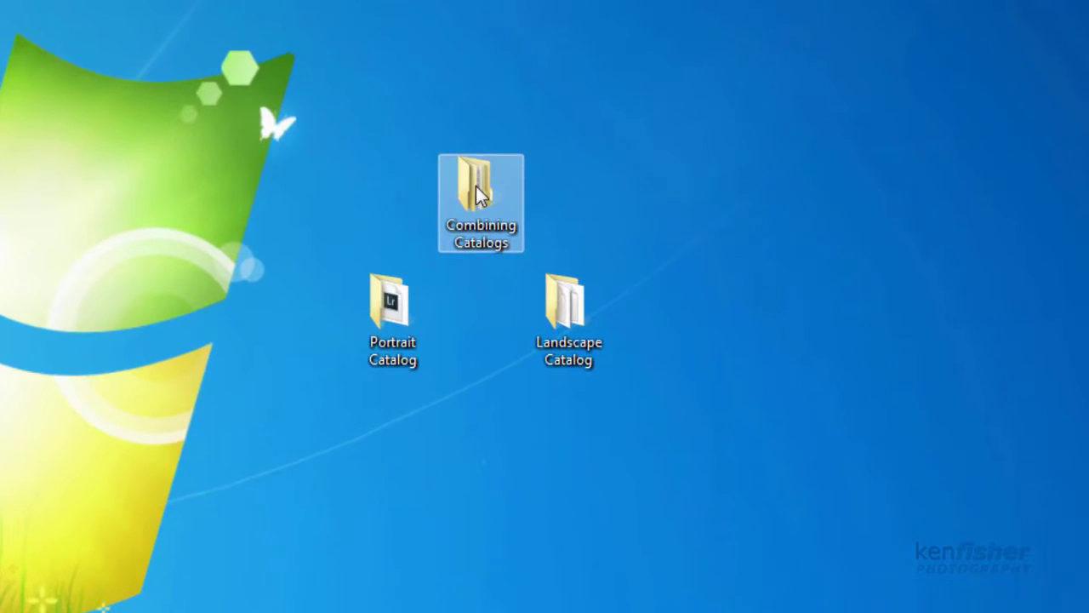
pyautogui.doubleClick(482, 194)
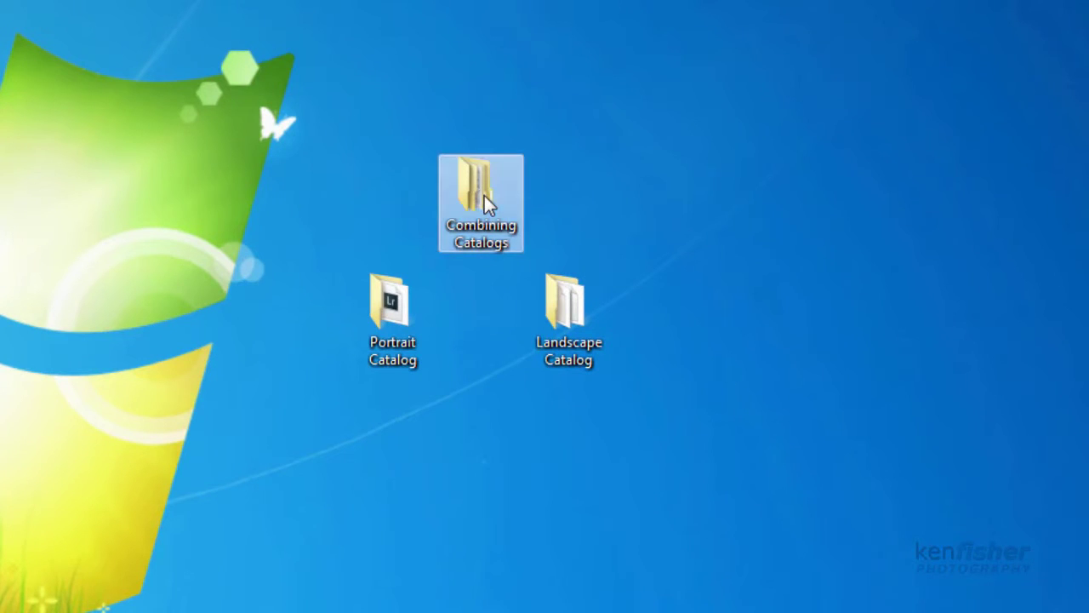
pyautogui.moveTo(388, 0); pyautogui.dragTo(498, 144)
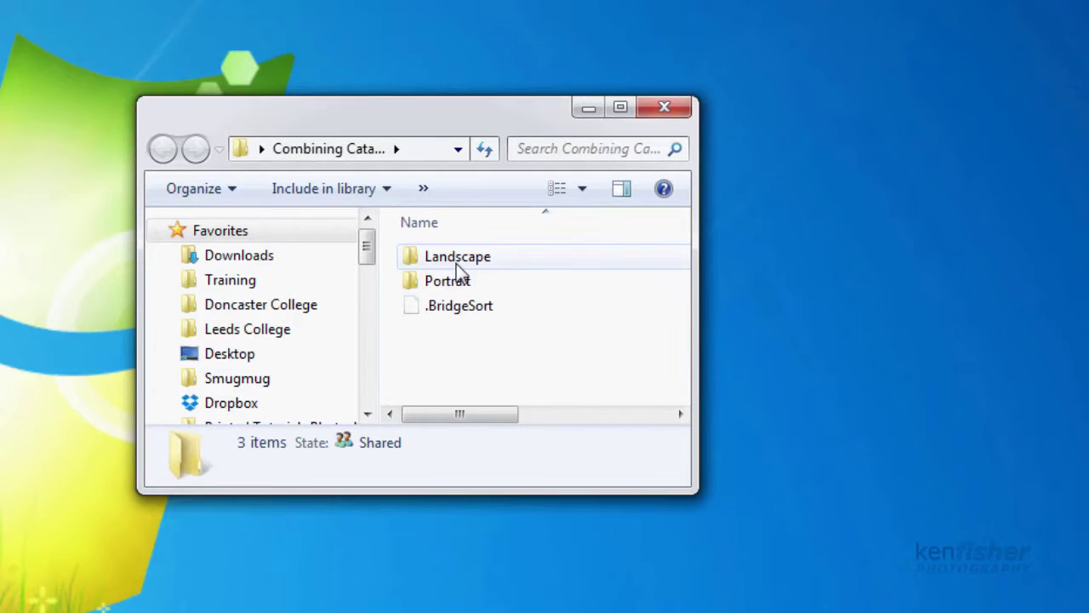
pyautogui.doubleClick(460, 259)
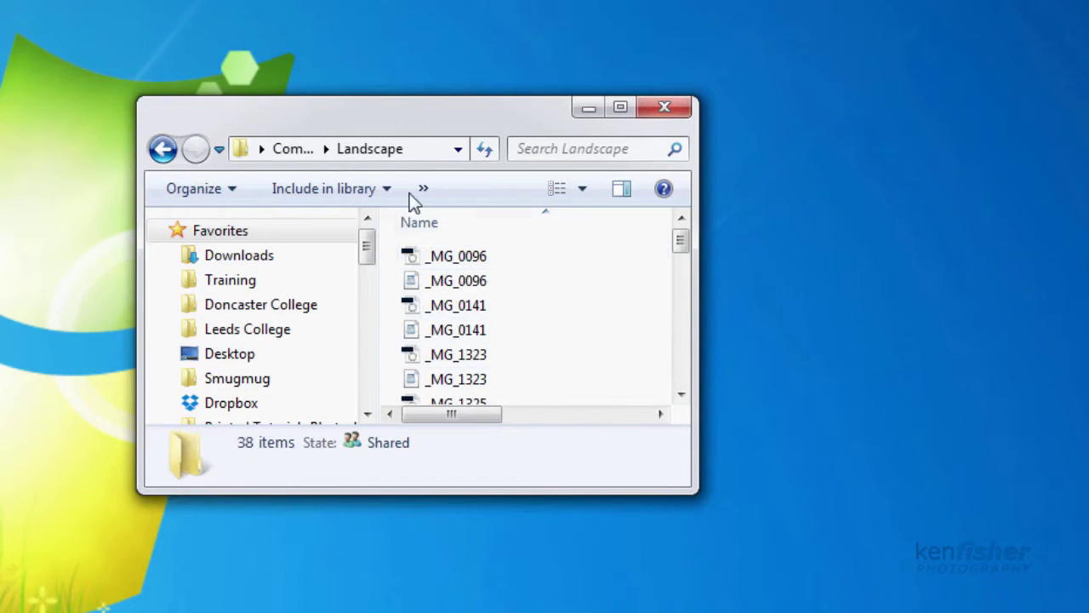
# Go back to open the Portrait photo folder, then close the Explorer window.
pyautogui.click(162, 149)
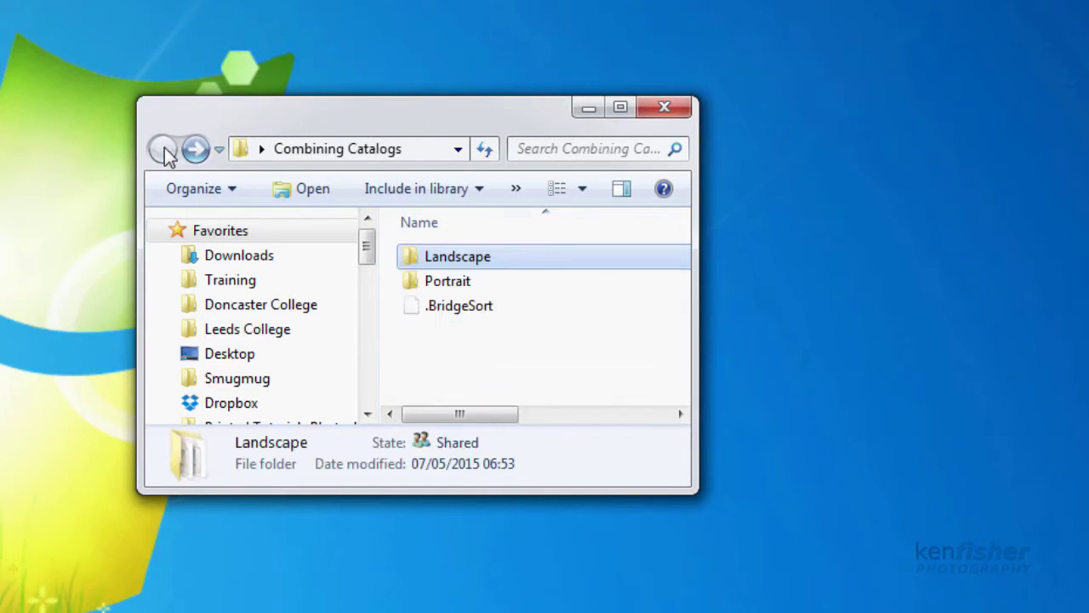
pyautogui.click(455, 283)
pyautogui.doubleClick(455, 284)
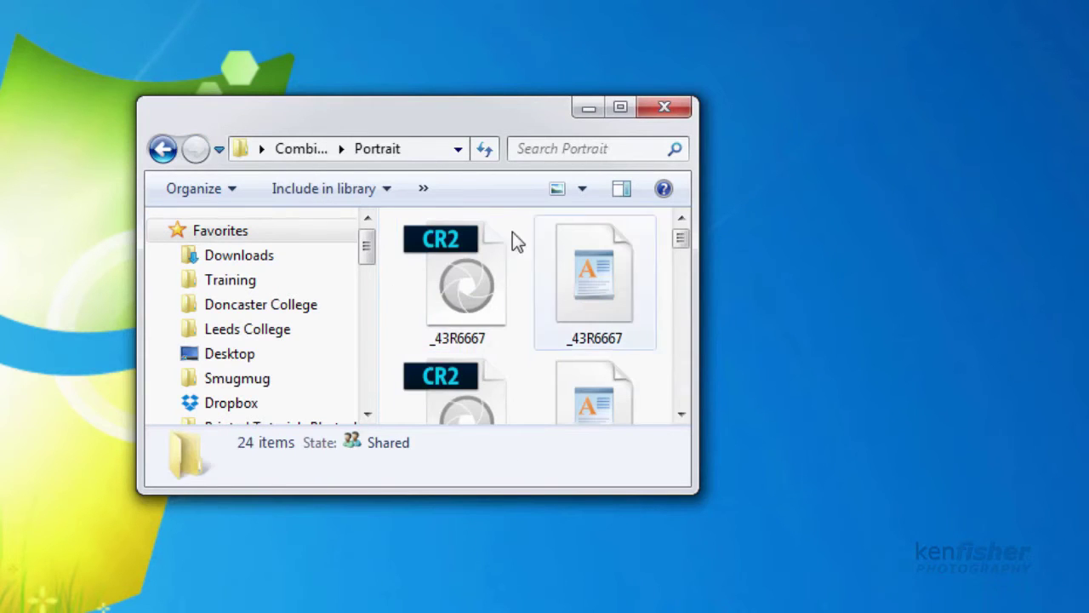
pyautogui.click(665, 108)
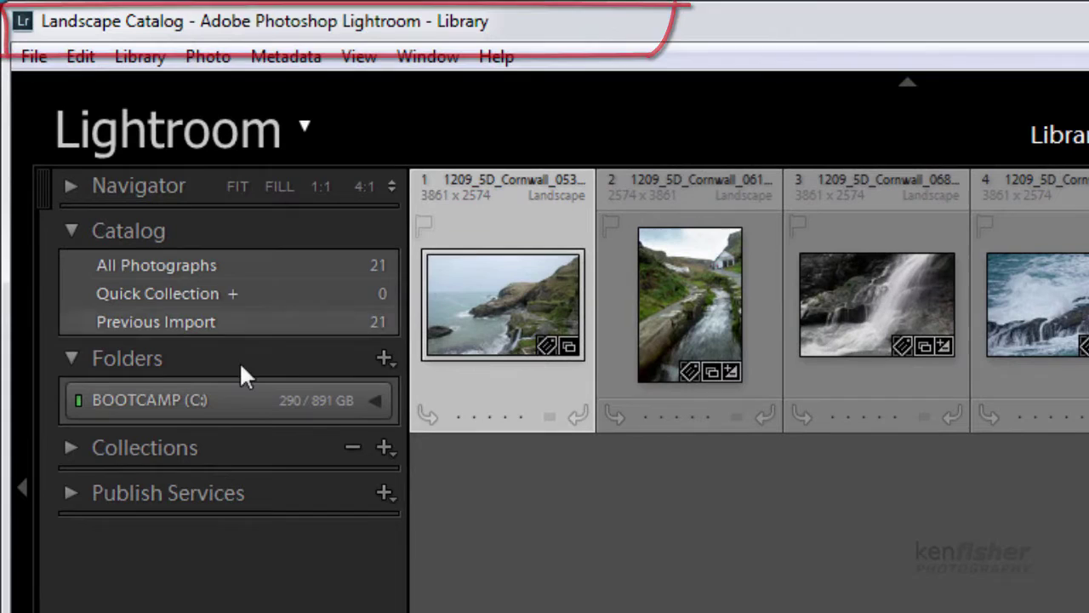
# Expand BOOTCAMP (C:) and view the Cornwall, Reservoir, Turkey and Windfarm collections in turn.
pyautogui.click(371, 399)
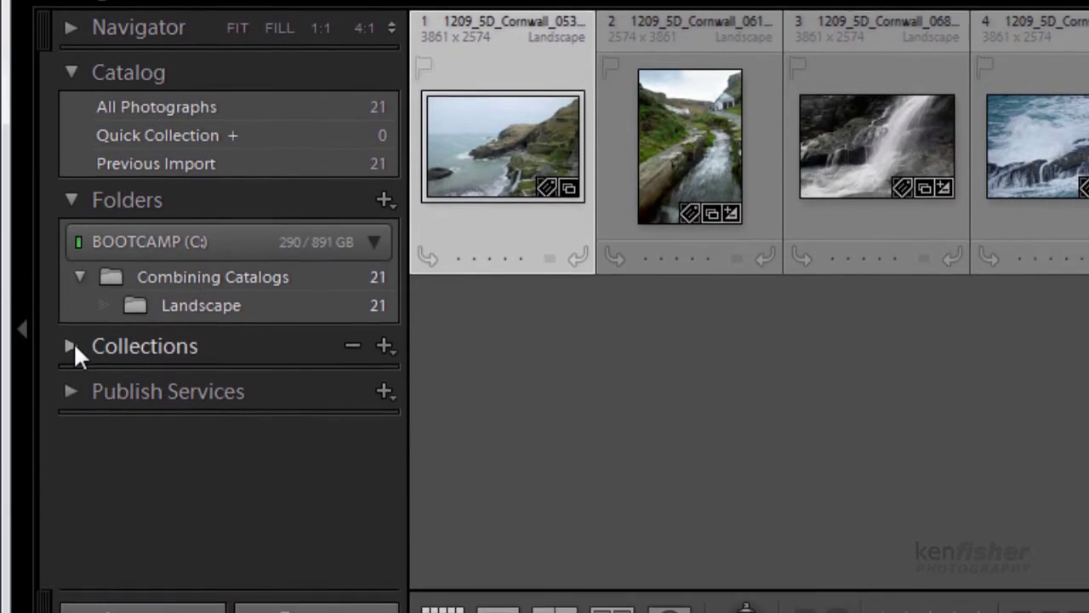
pyautogui.click(76, 504)
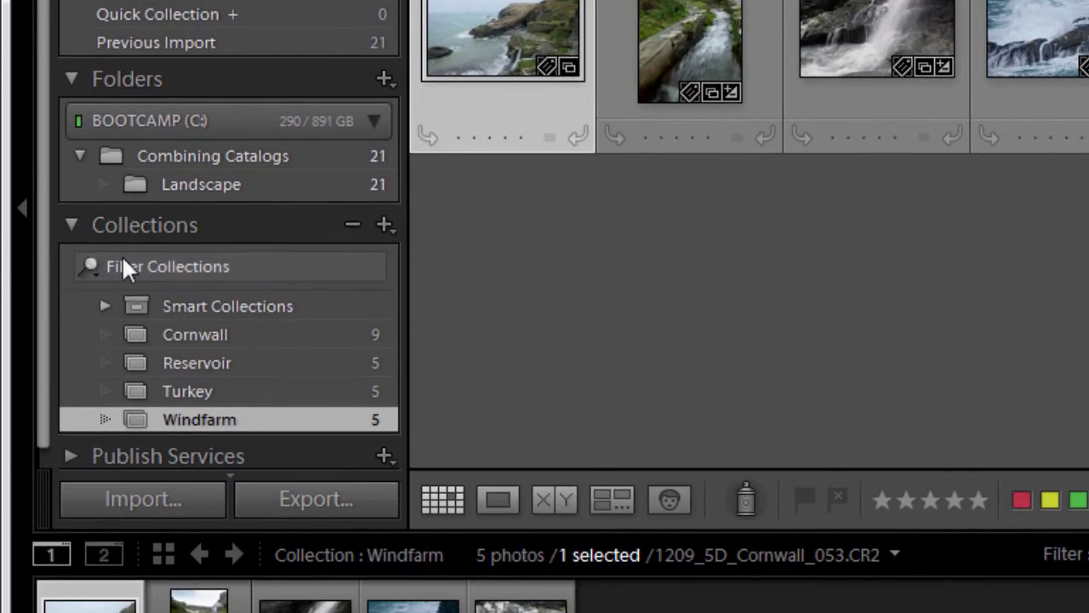
pyautogui.click(228, 333)
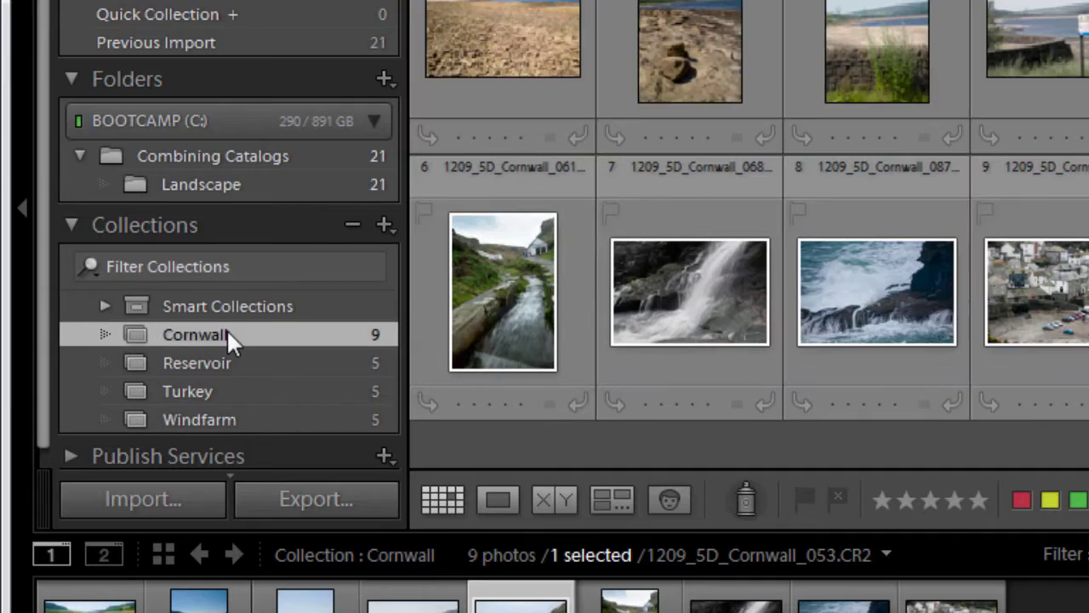
pyautogui.click(209, 362)
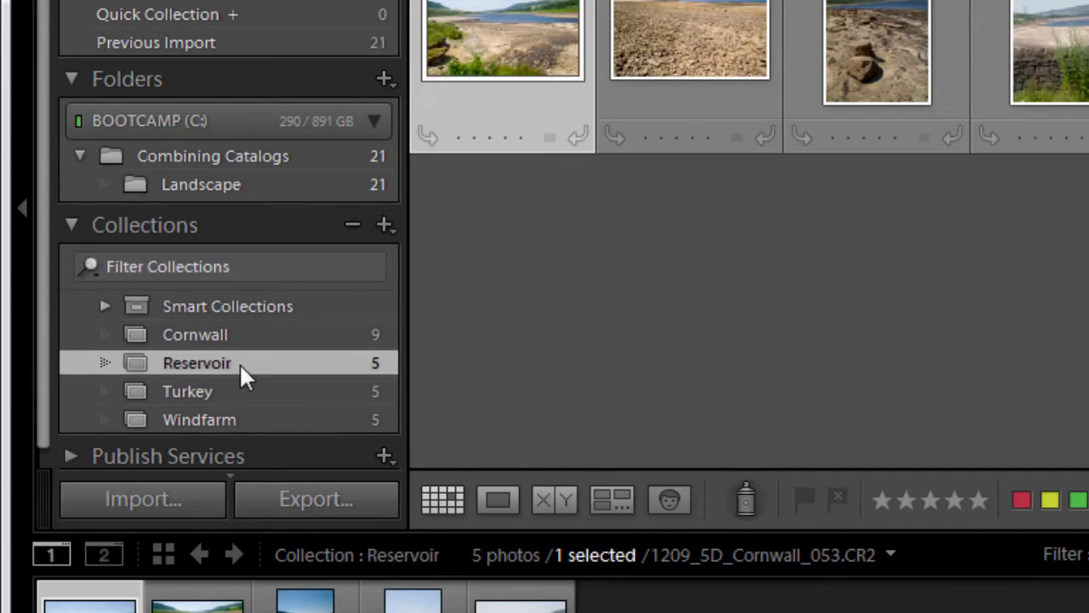
pyautogui.click(202, 390)
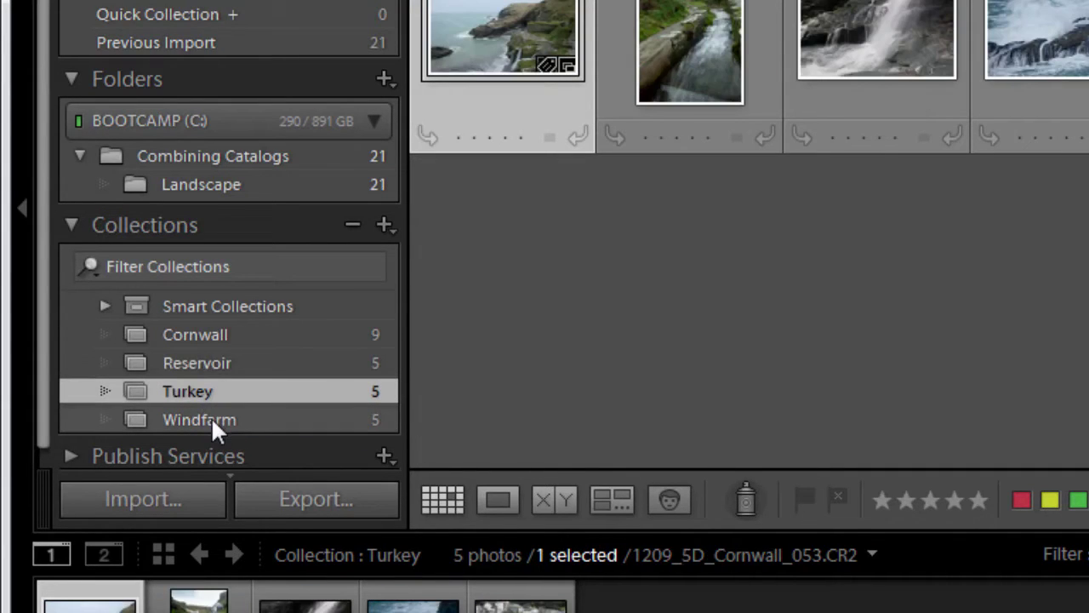
pyautogui.click(213, 416)
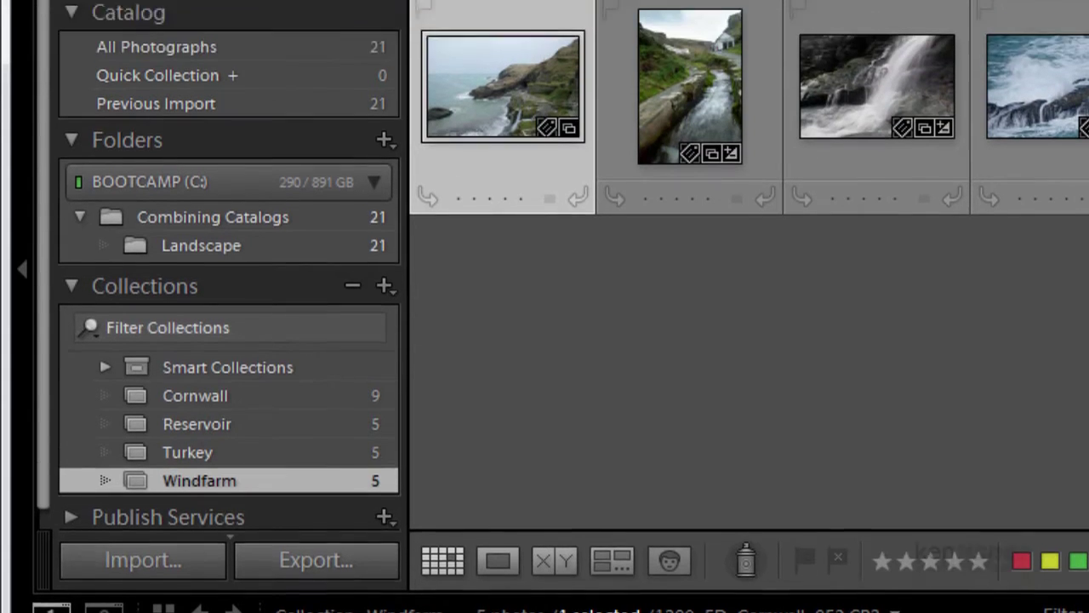
# Create a new catalog named 'Master Catalog' on the desktop and decline mobile sync.
pyautogui.click(34, 38)
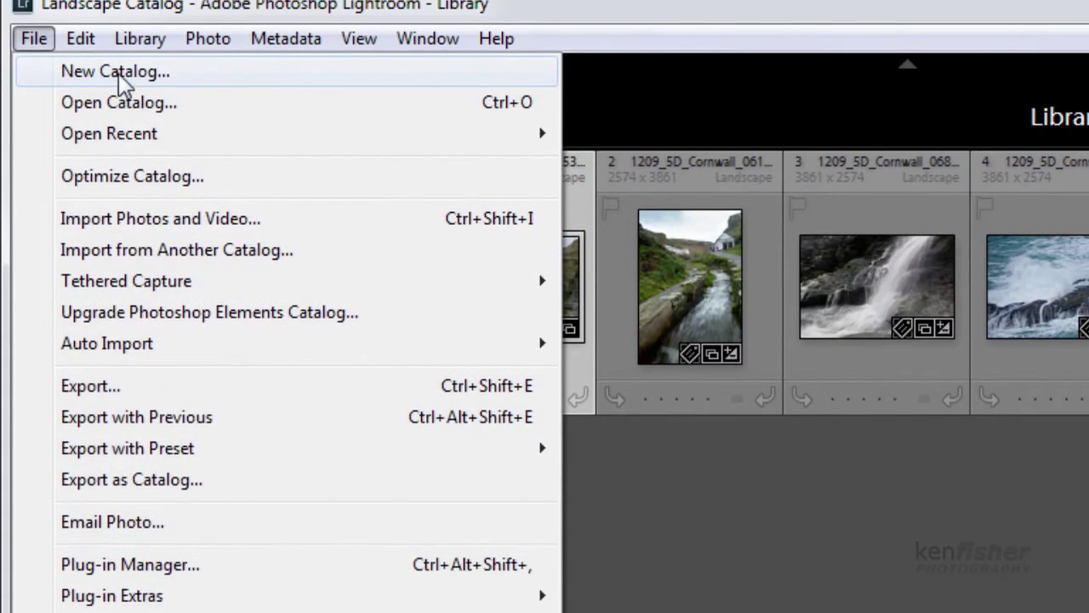
pyautogui.click(167, 77)
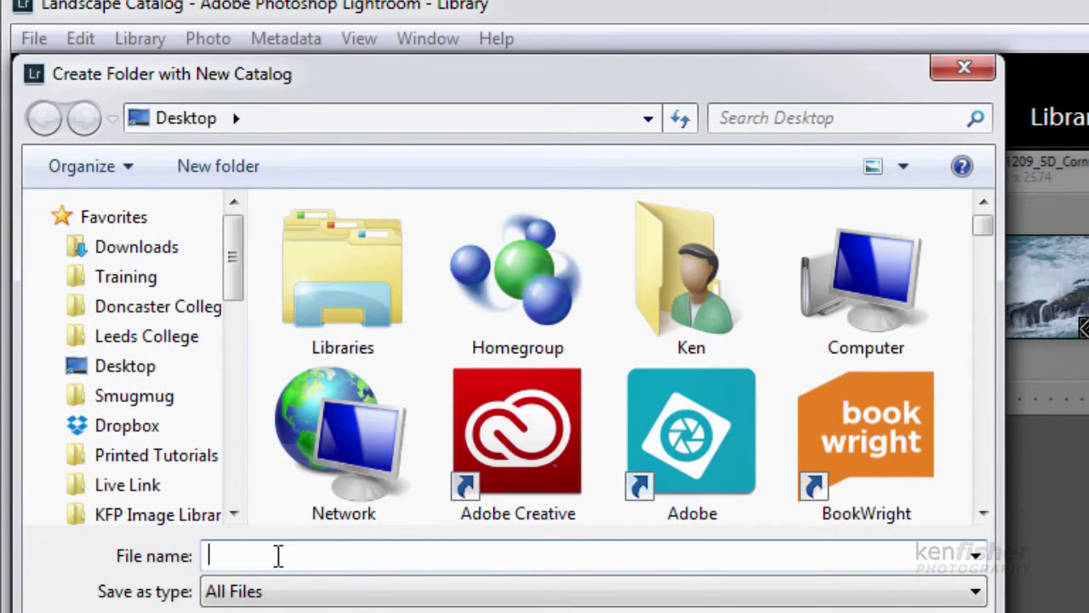
pyautogui.write('Master Catalog')
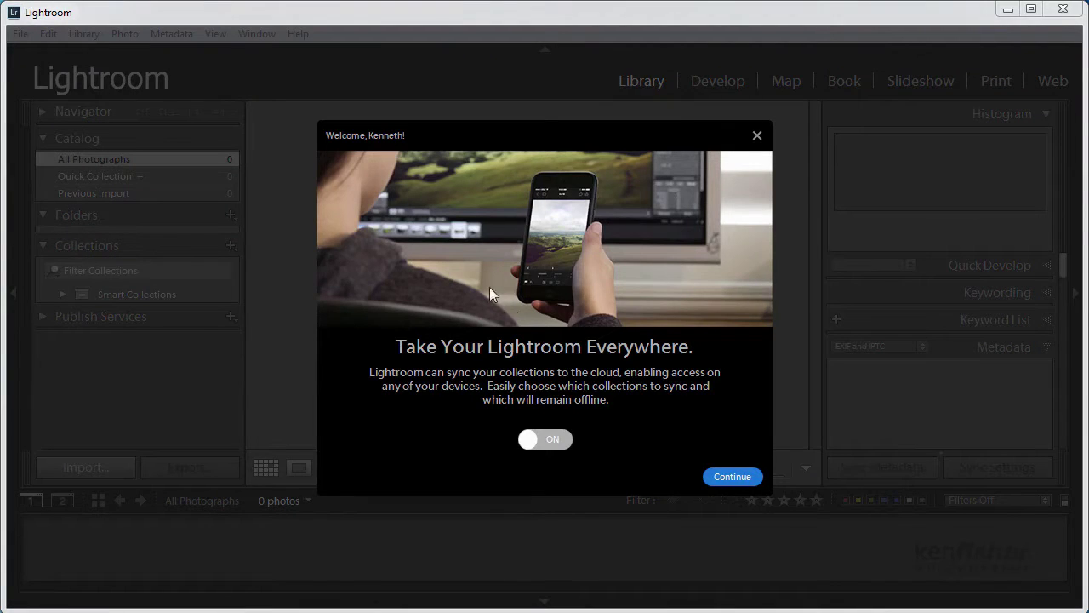
pyautogui.click(731, 476)
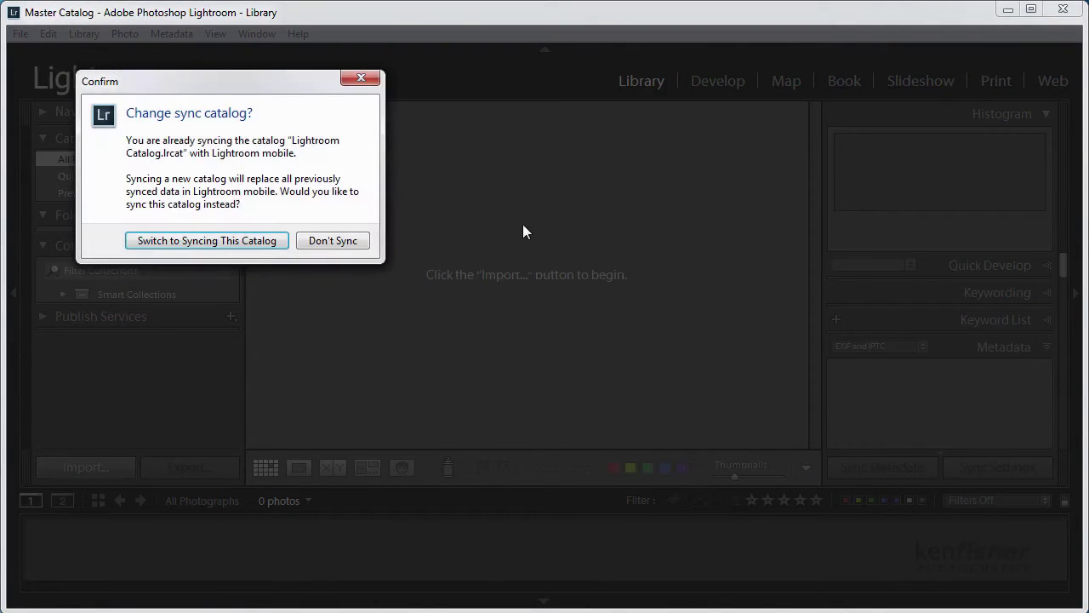
pyautogui.click(332, 241)
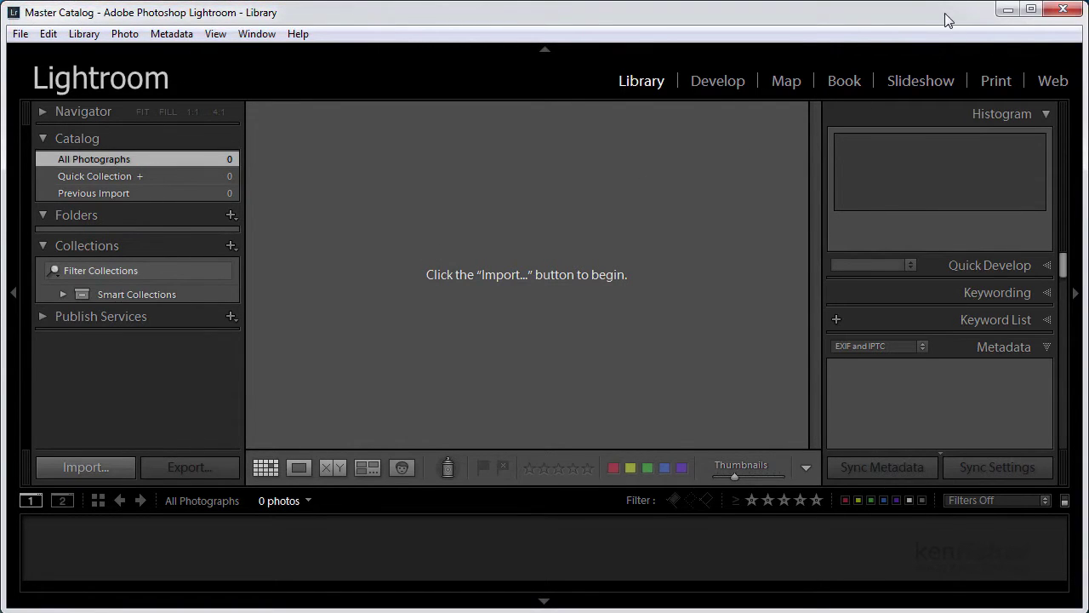
# Check the Portrait, Landscape and Master Catalog desktop folders, then restore the Lightroom window.
pyautogui.moveTo(929, 14); pyautogui.dragTo(900, 403)
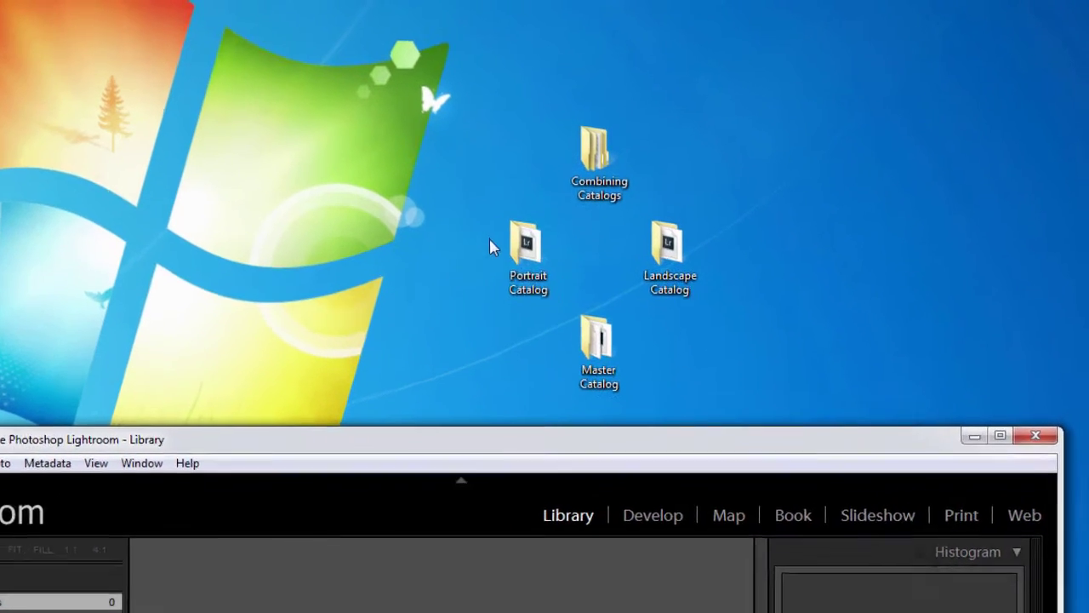
pyautogui.click(515, 249)
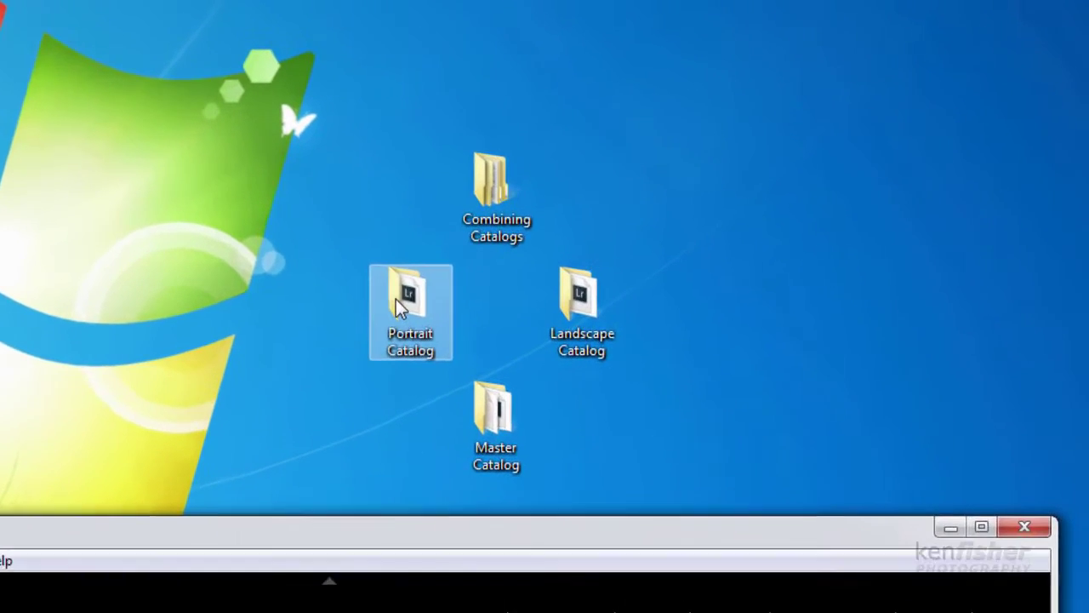
pyautogui.click(681, 249)
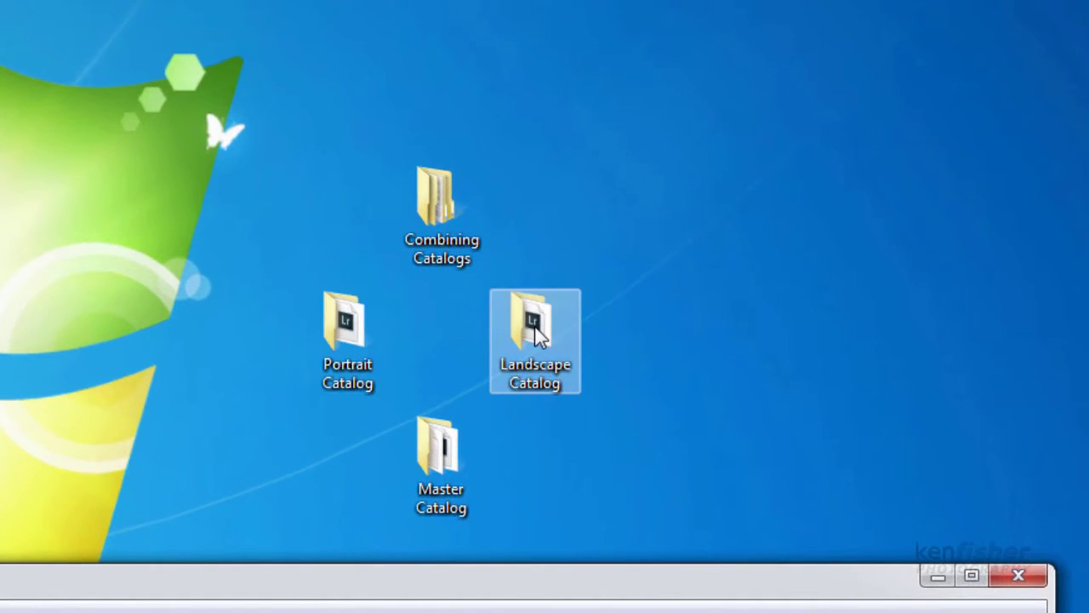
pyautogui.click(448, 451)
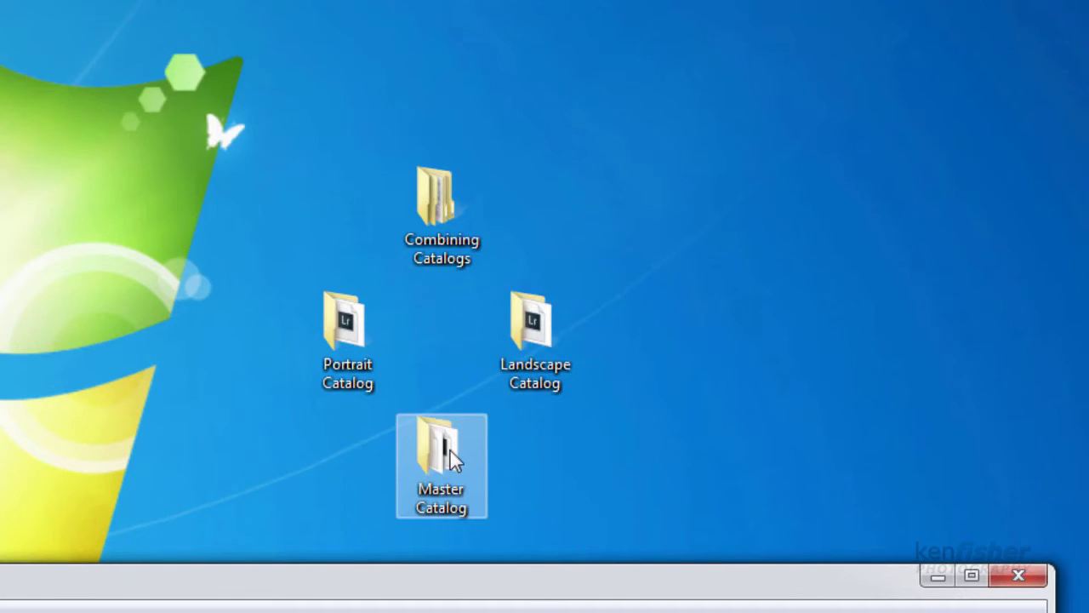
pyautogui.moveTo(413, 585); pyautogui.dragTo(443, 32)
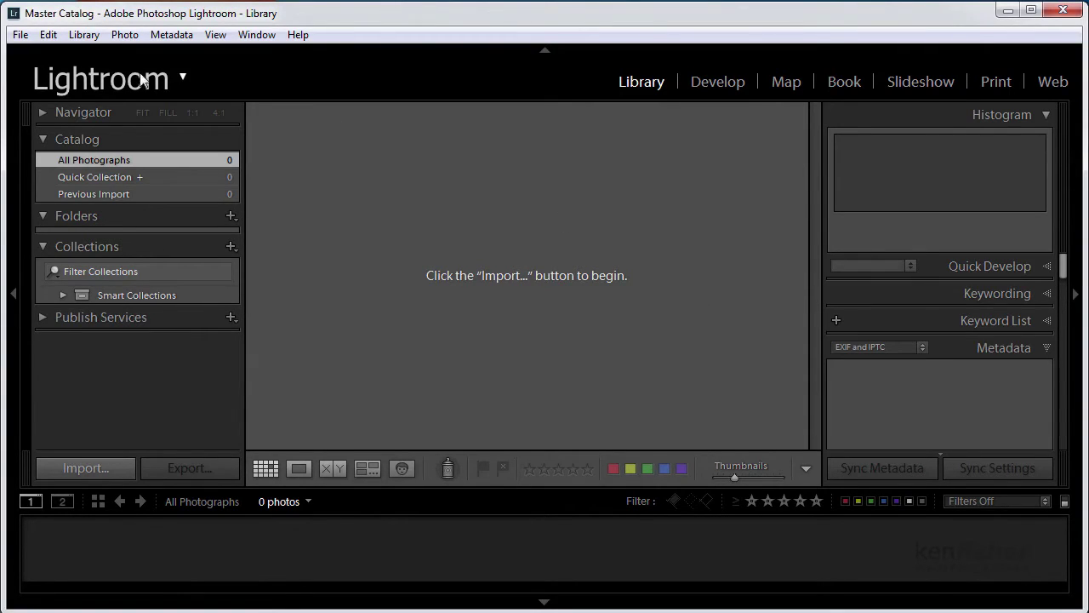
# Import all 21 photos and collections from Landscape Catalog without moving the files.
pyautogui.click(19, 35)
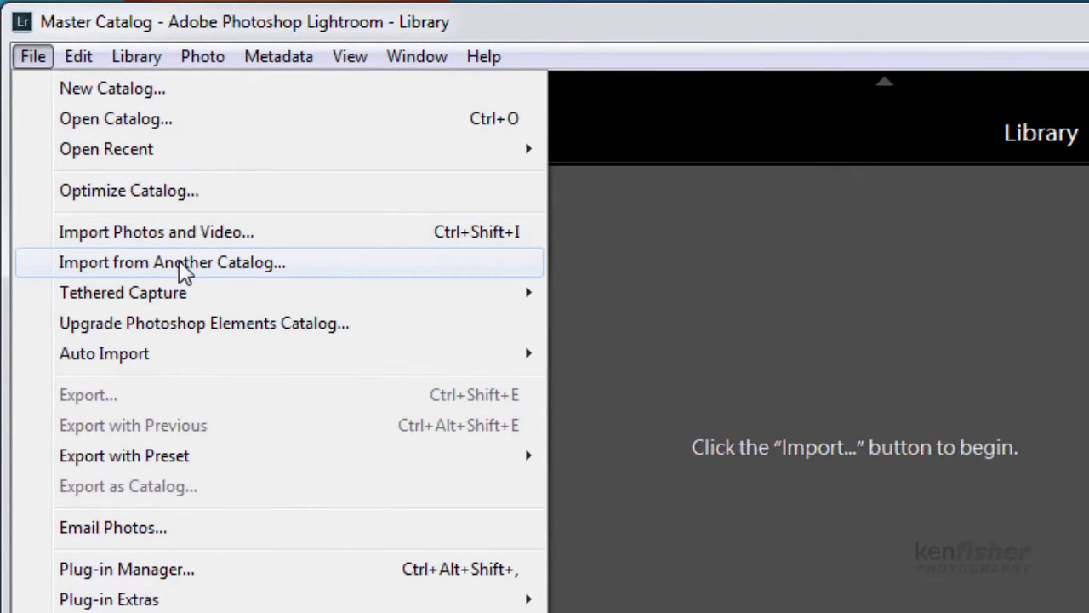
pyautogui.click(187, 271)
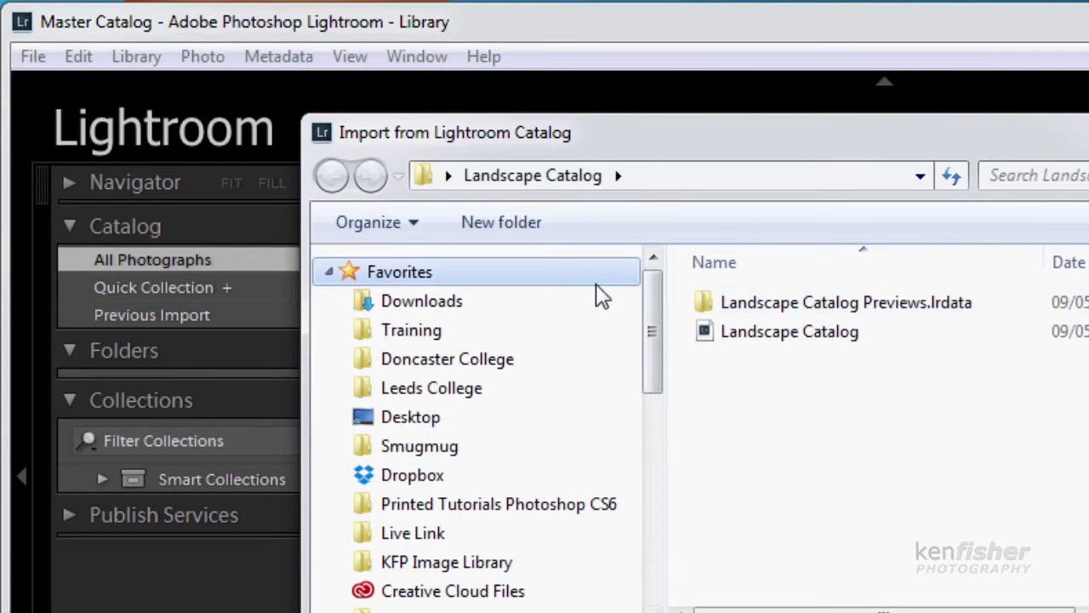
pyautogui.click(799, 334)
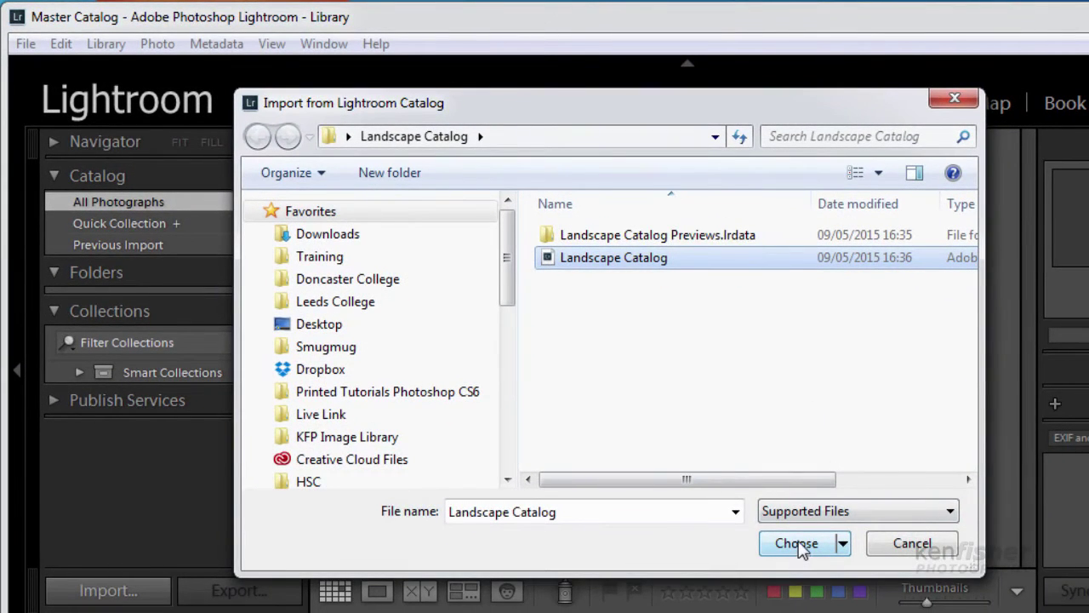
pyautogui.click(797, 543)
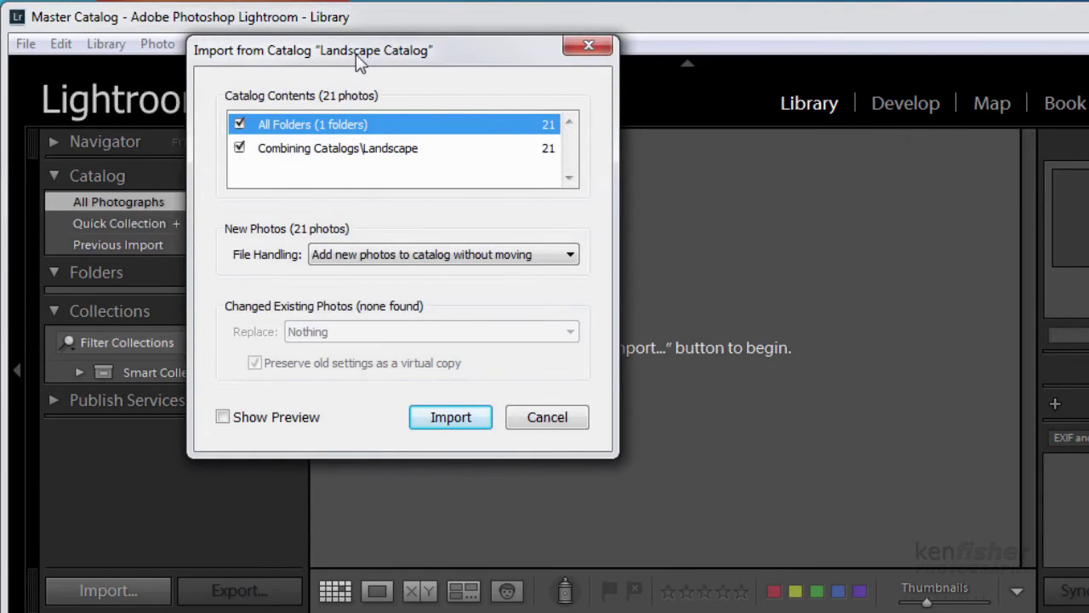
pyautogui.moveTo(357, 58); pyautogui.dragTo(628, 162)
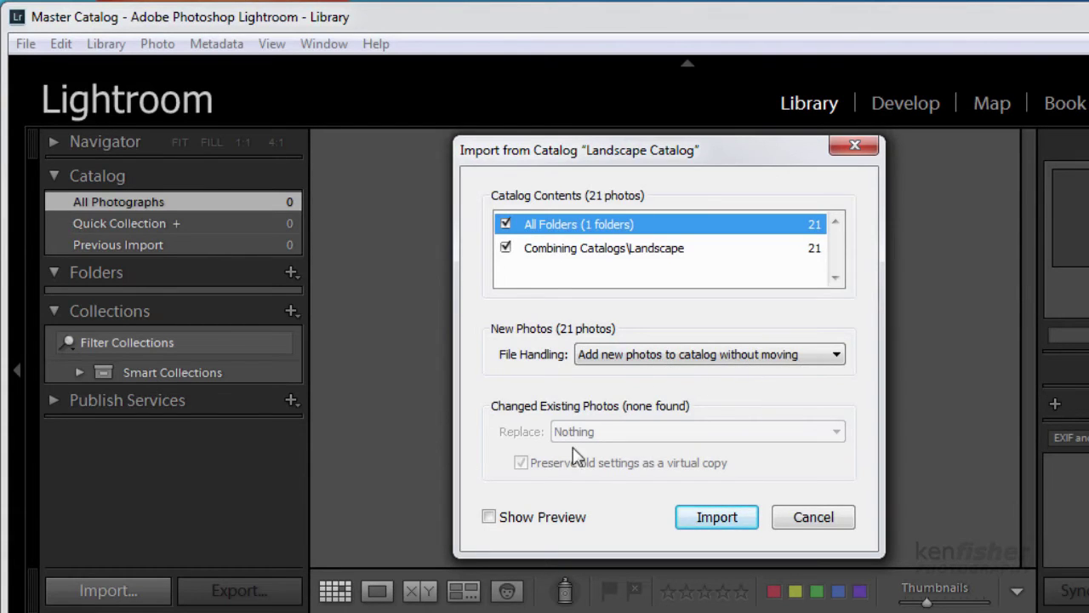
pyautogui.click(716, 517)
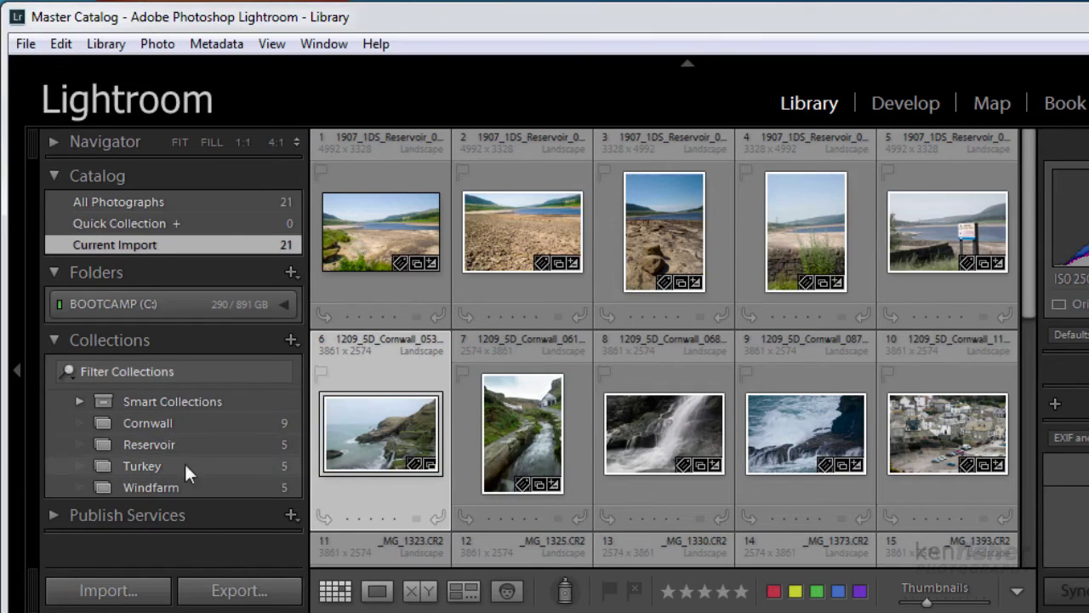
pyautogui.moveTo(1032, 275); pyautogui.dragTo(999, 221)
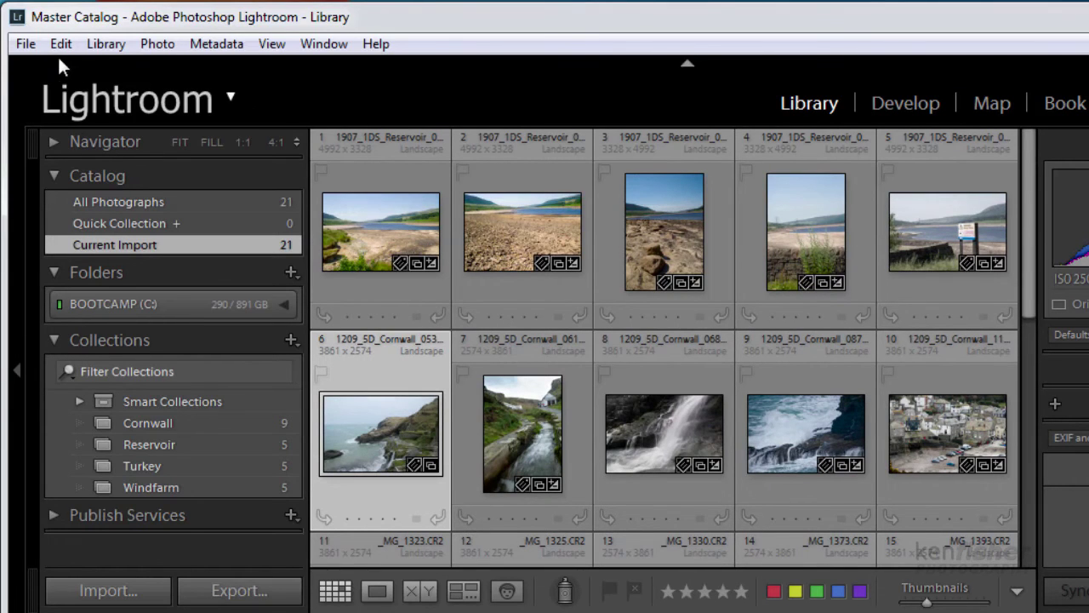
# Import the 13 photos and collections from the desktop's Portrait Catalog file.
pyautogui.click(25, 47)
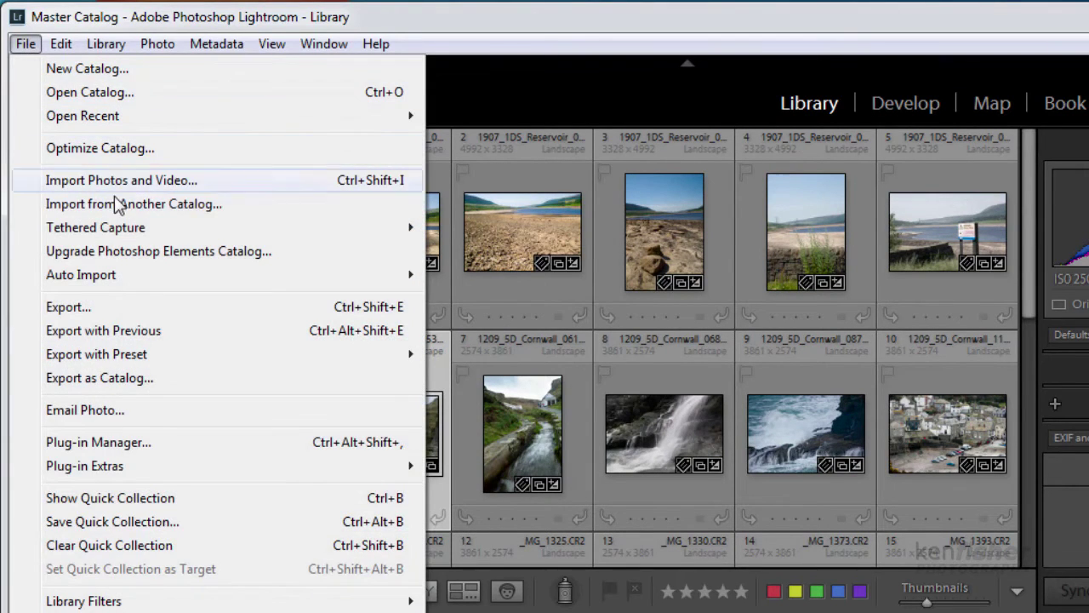
pyautogui.click(143, 206)
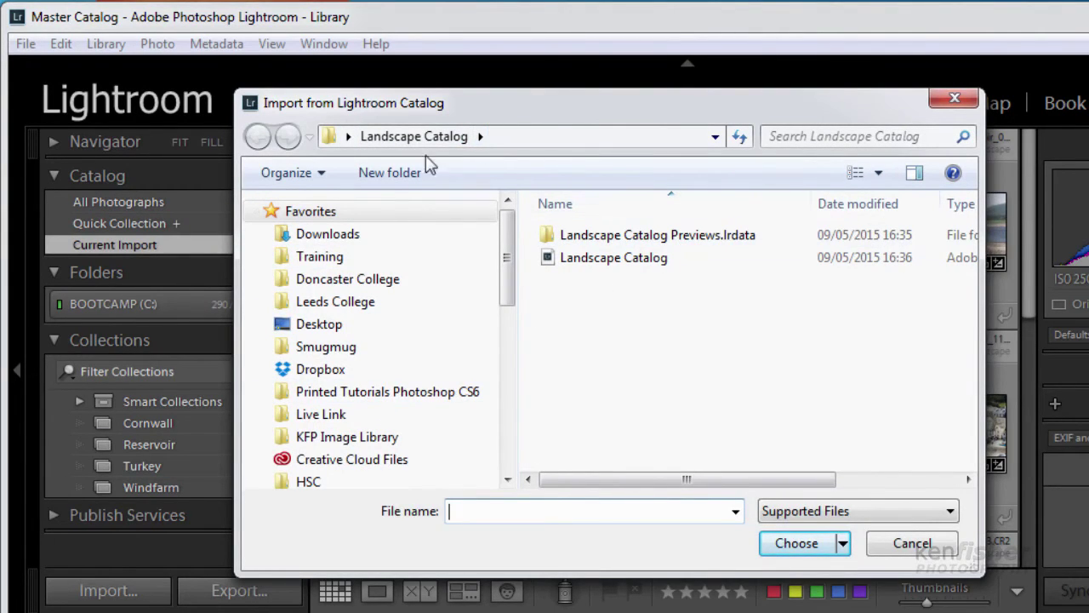
pyautogui.click(319, 324)
pyautogui.moveTo(970, 291); pyautogui.dragTo(969, 362)
pyautogui.click(876, 379)
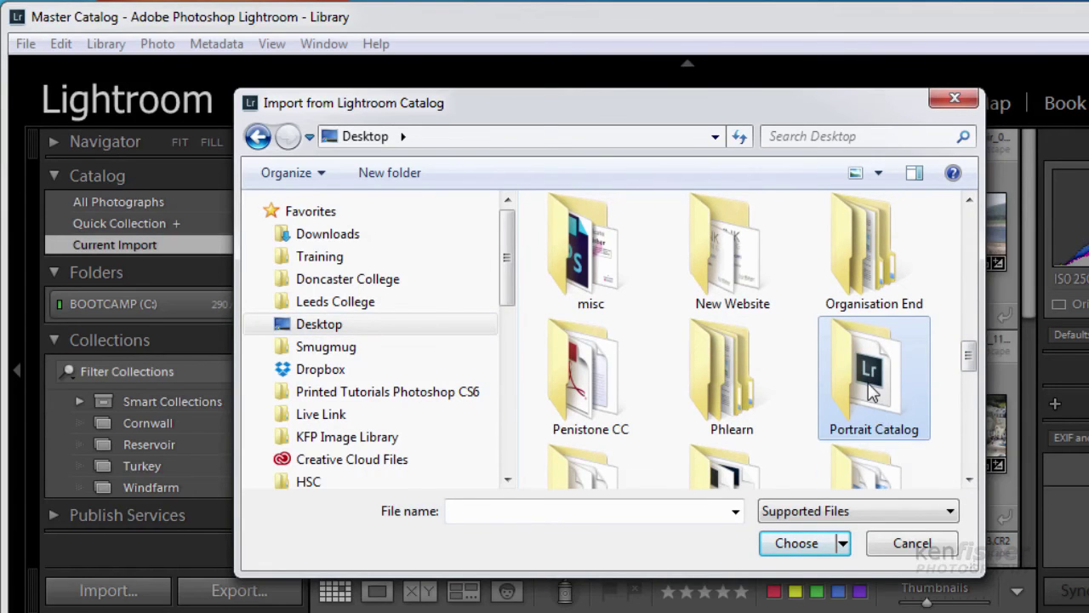
pyautogui.doubleClick(873, 389)
pyautogui.click(614, 261)
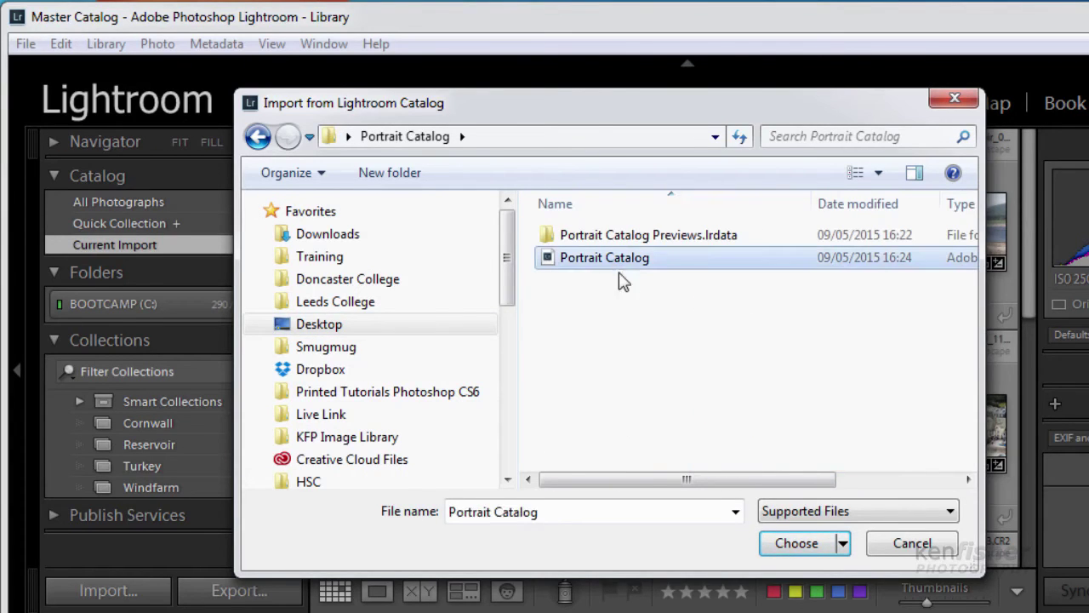
pyautogui.click(814, 542)
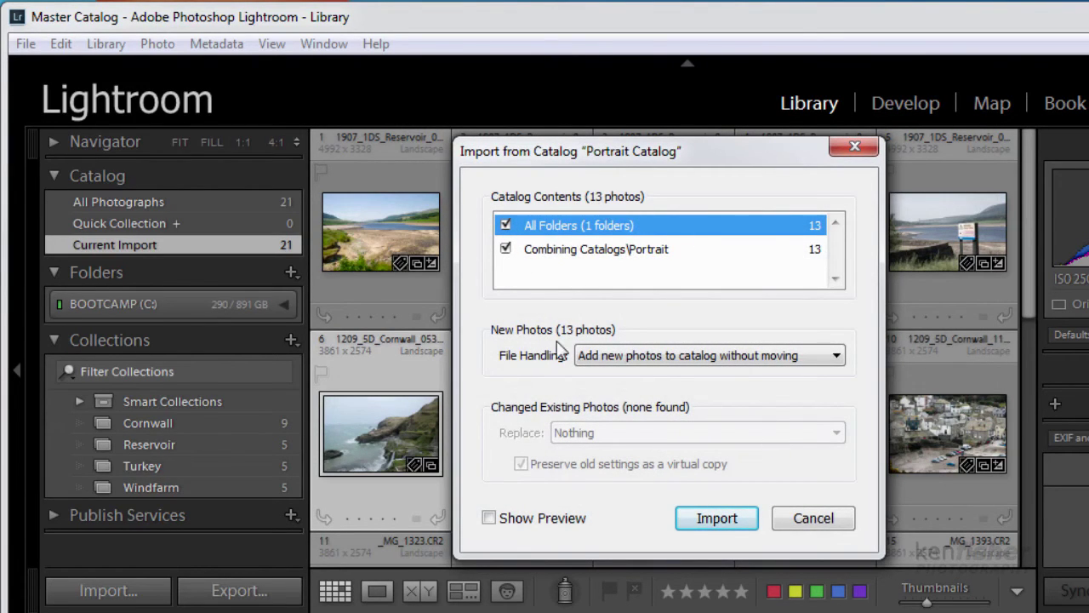
pyautogui.click(721, 525)
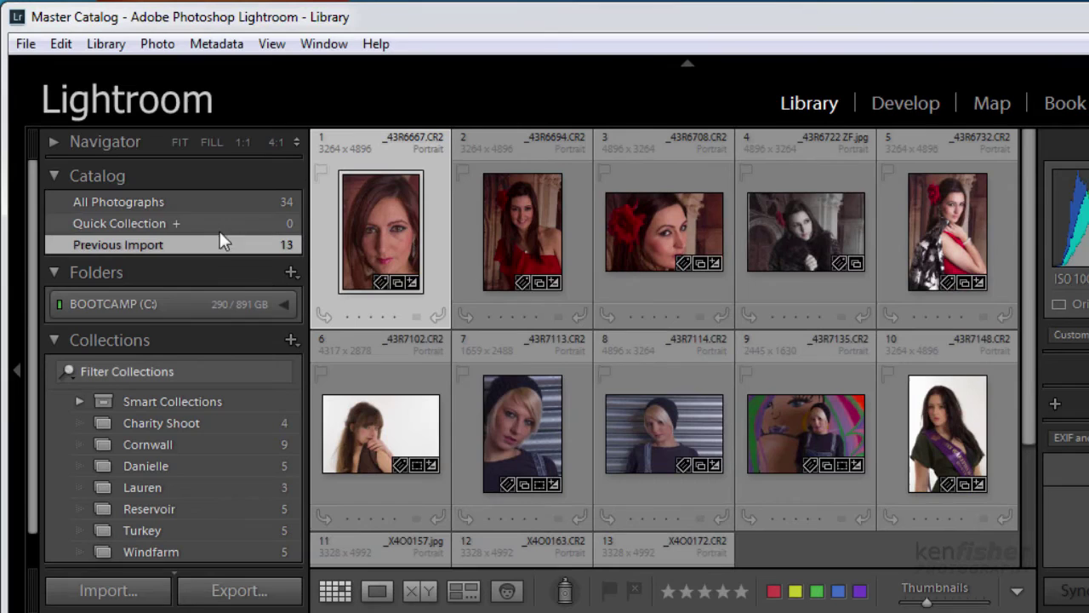
# Expand BOOTCAMP (C:) and Combining Catalogs in Folders, then view the Cornwall collection.
pyautogui.click(58, 269)
pyautogui.click(62, 270)
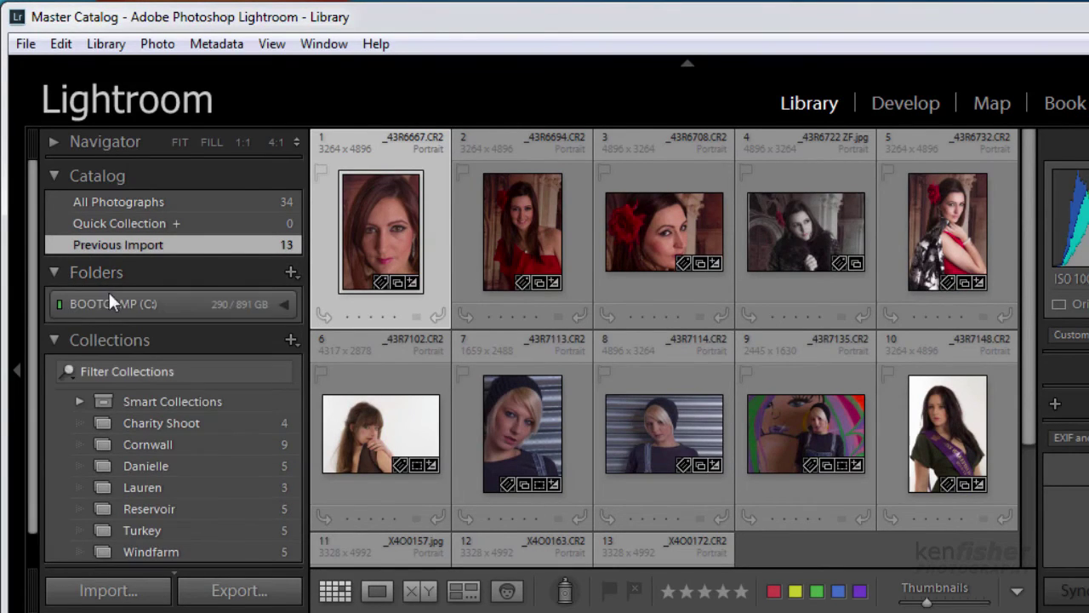
pyautogui.click(284, 303)
pyautogui.click(63, 331)
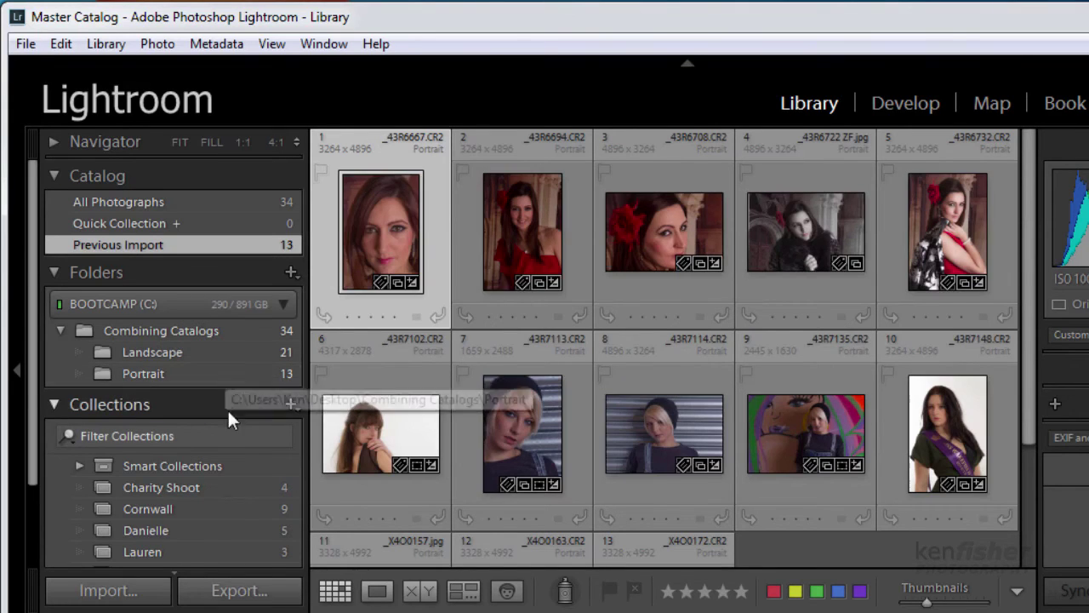
pyautogui.moveTo(32, 388); pyautogui.dragTo(35, 488)
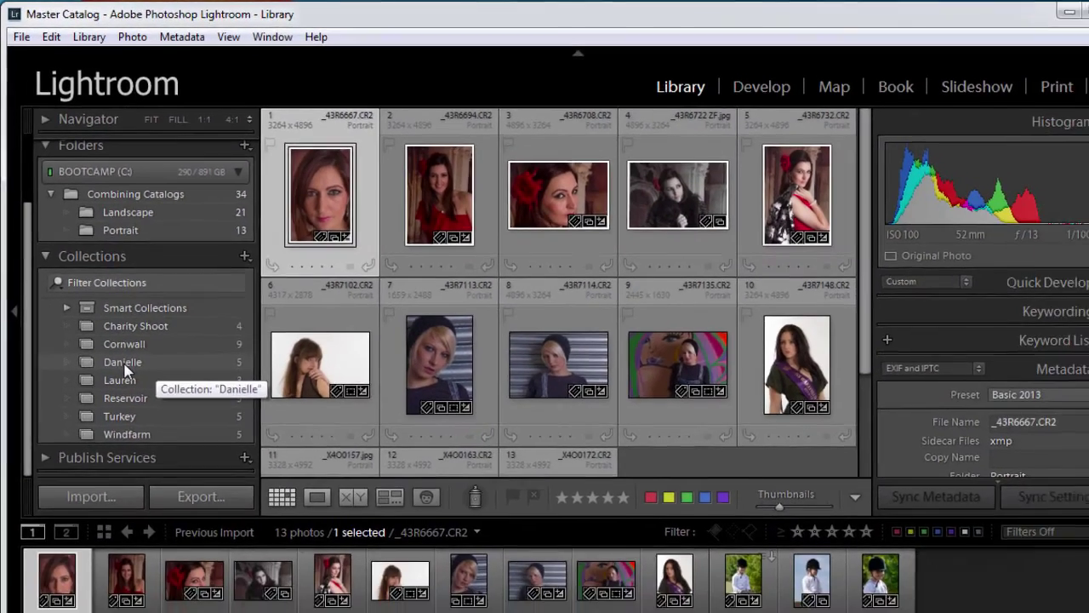
pyautogui.click(136, 342)
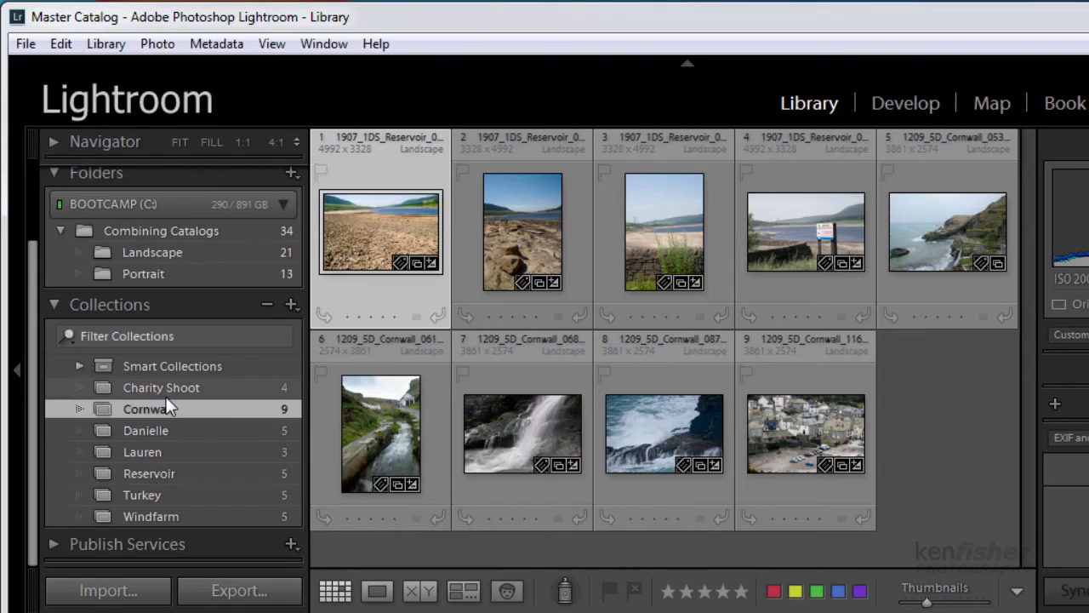